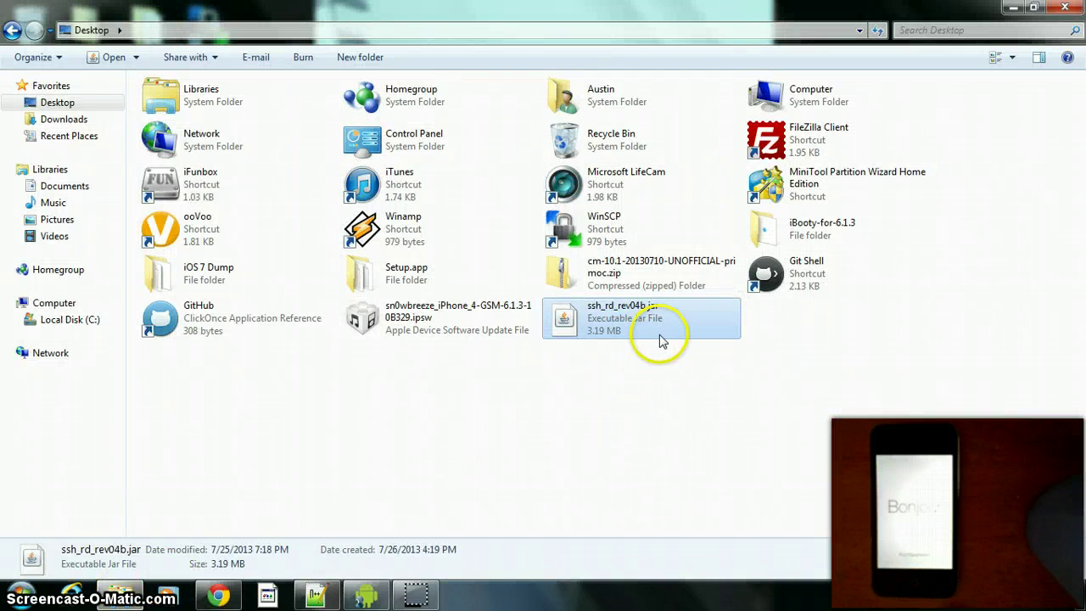
Step: Launch ssh_rd_rev04b.jar from the Desktop folder and minimize the folder window
{"action": "double_click", "coordinate": [649, 320]}
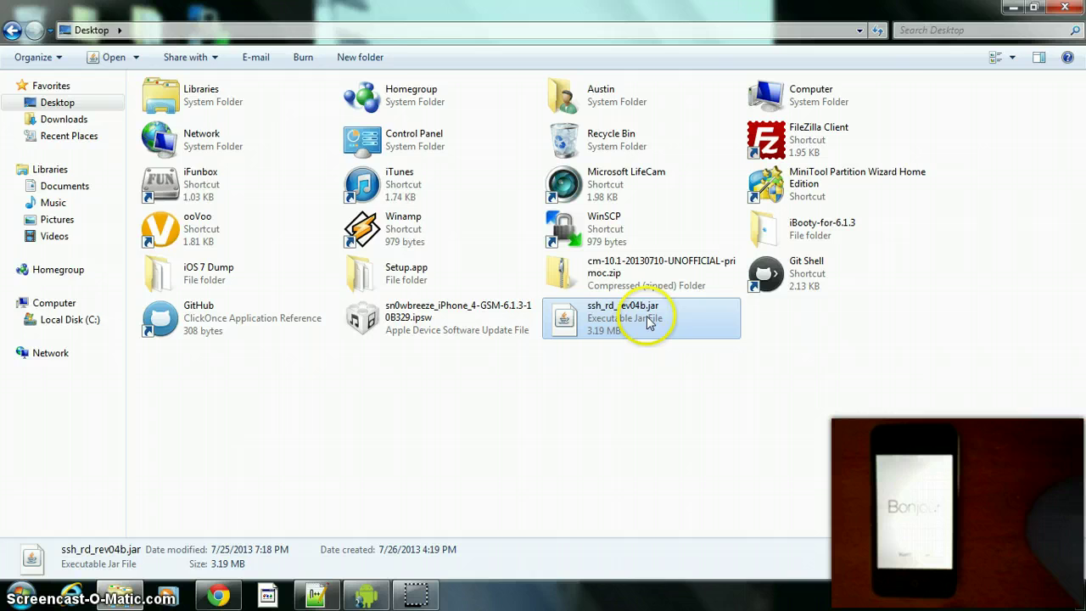
{"action": "left_click", "coordinate": [1013, 9]}
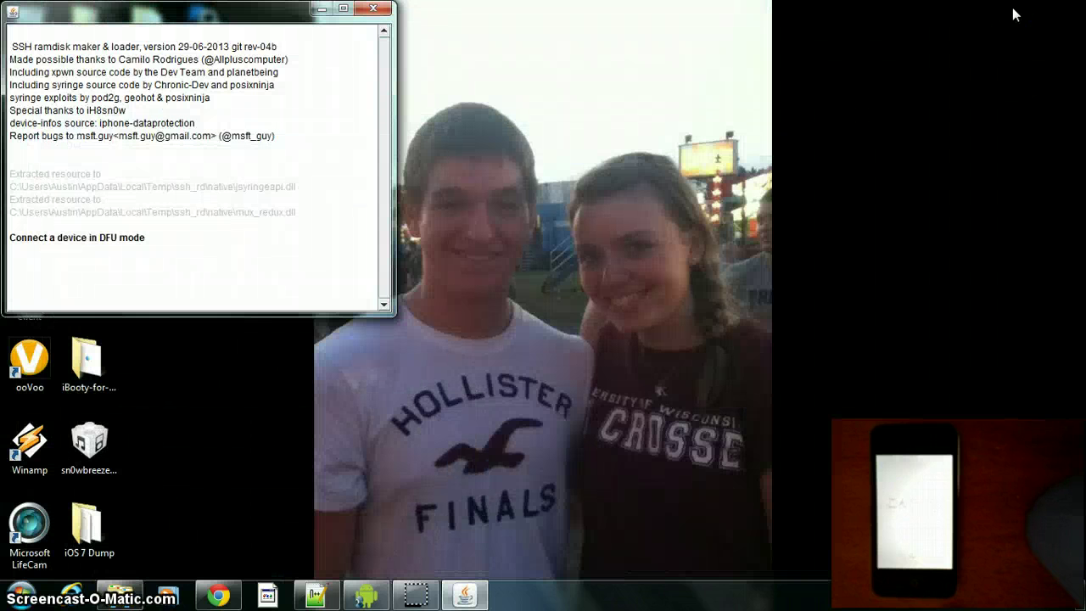
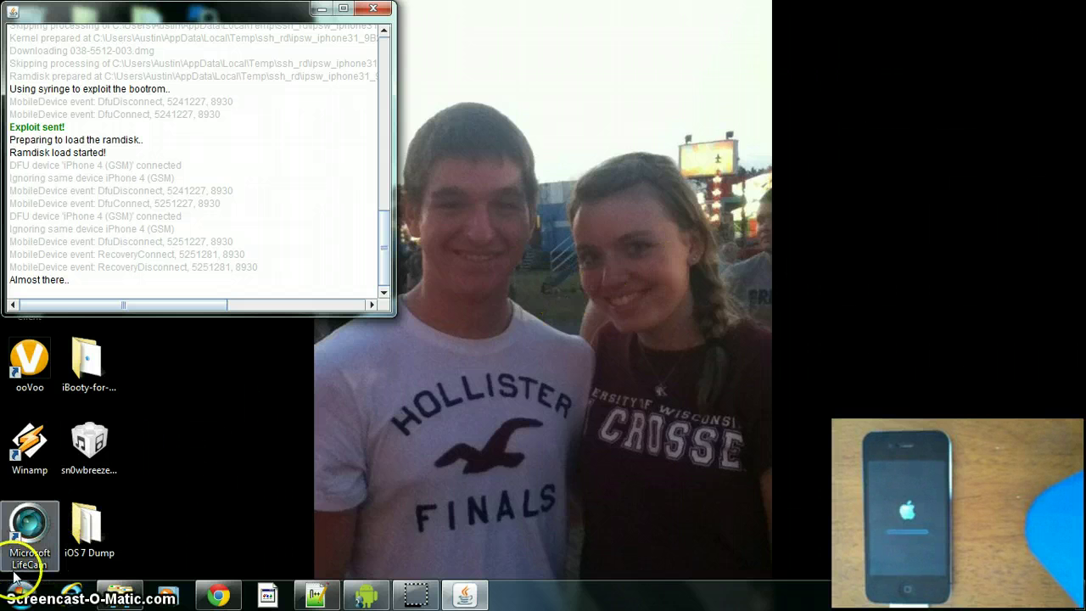
Step: Search the installed programs for "wins" and open WinSCP
{"action": "left_click", "coordinate": [17, 595]}
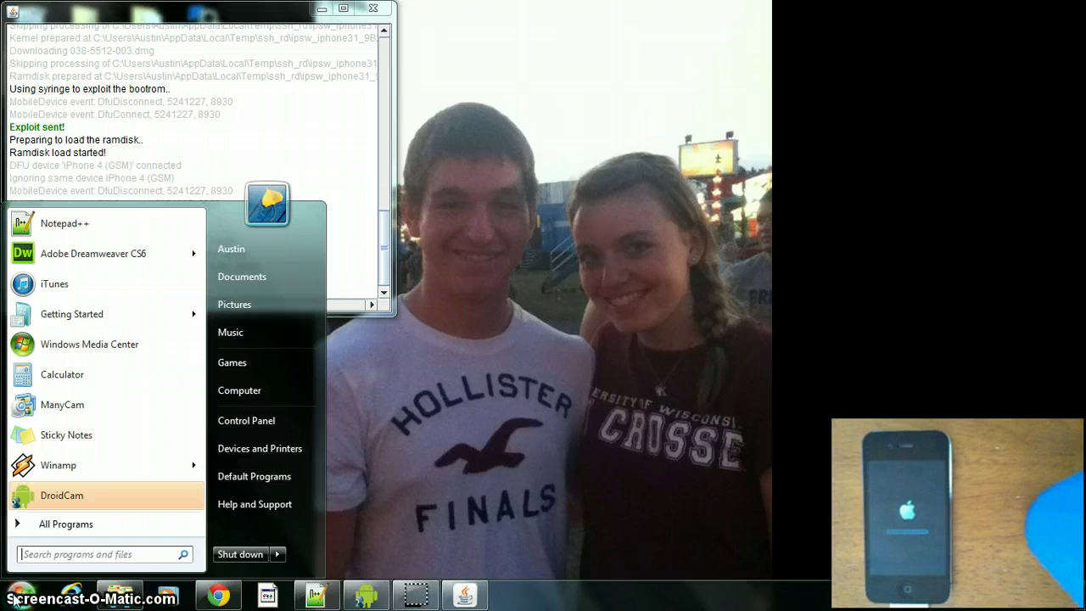
{"action": "type", "text": "win"}
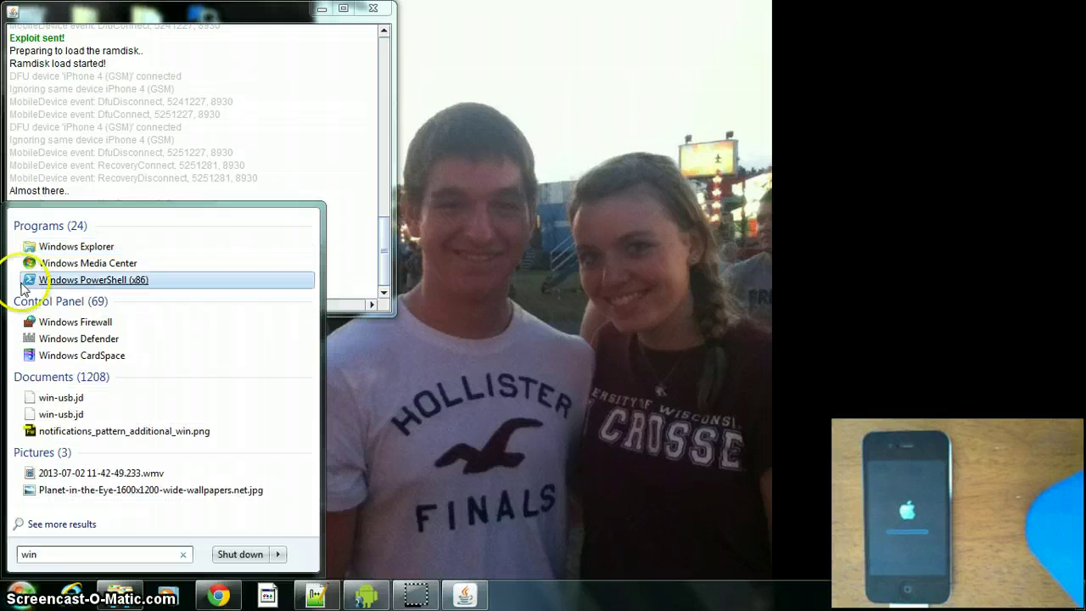
{"action": "type", "text": "s"}
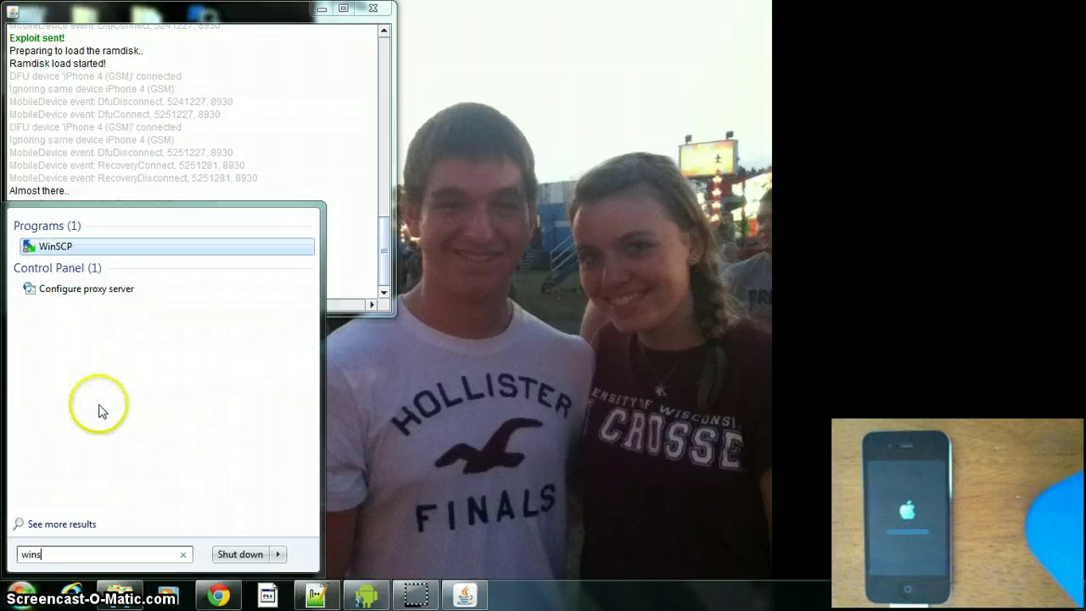
{"action": "left_click", "coordinate": [47, 249]}
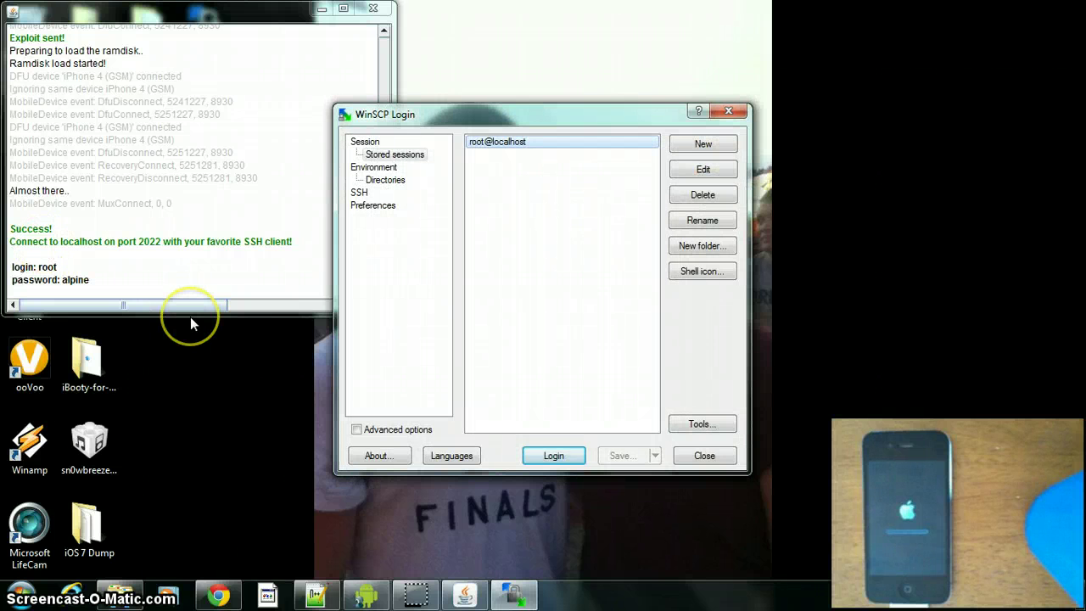
{"action": "left_click", "coordinate": [360, 193]}
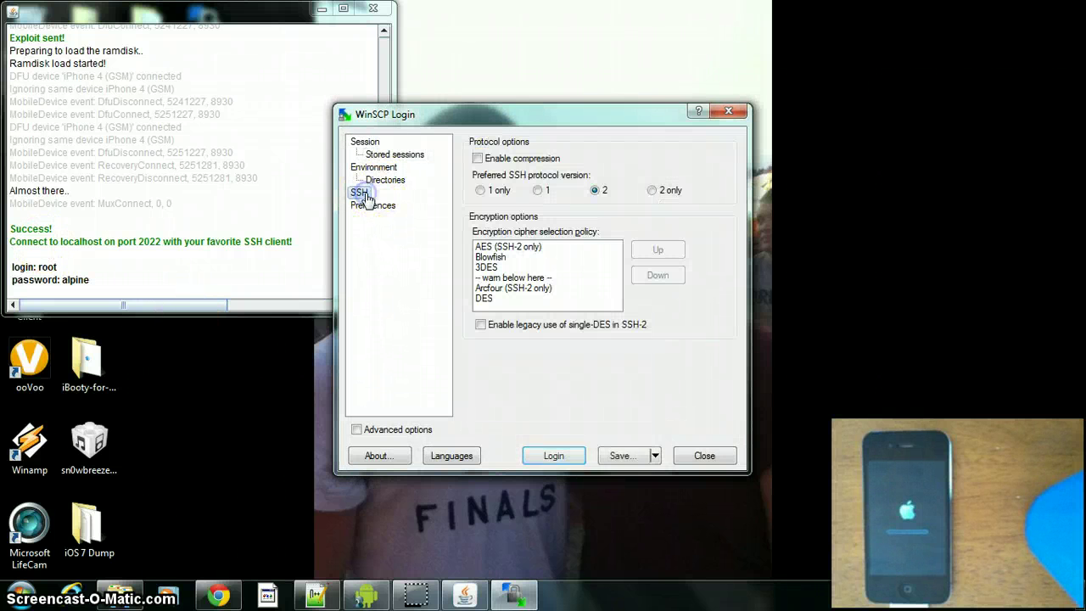
{"action": "left_click", "coordinate": [383, 180]}
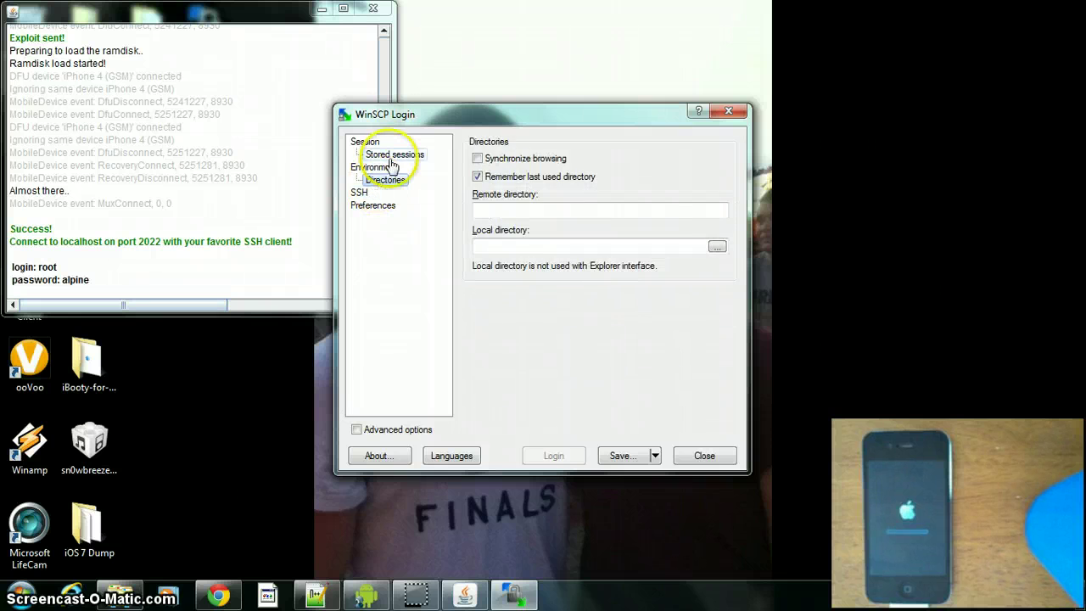
{"action": "left_click", "coordinate": [391, 157]}
{"action": "left_click", "coordinate": [389, 167]}
Step: Set the host name of a new SFTP session to localhost
{"action": "left_click", "coordinate": [371, 142]}
{"action": "left_click", "coordinate": [476, 213]}
{"action": "left_click", "coordinate": [487, 216]}
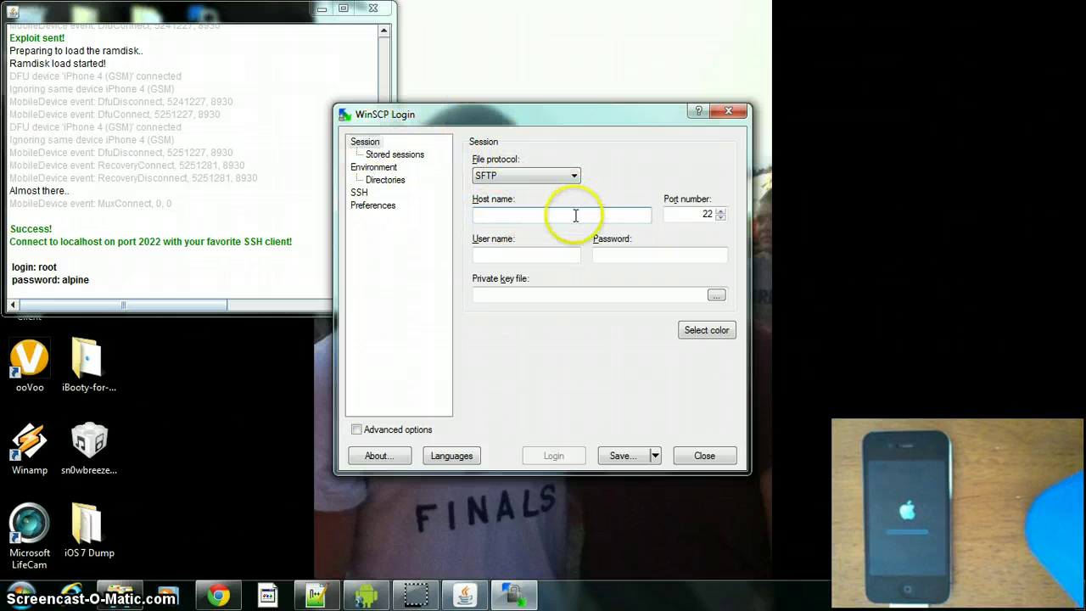
{"action": "type", "text": "r"}
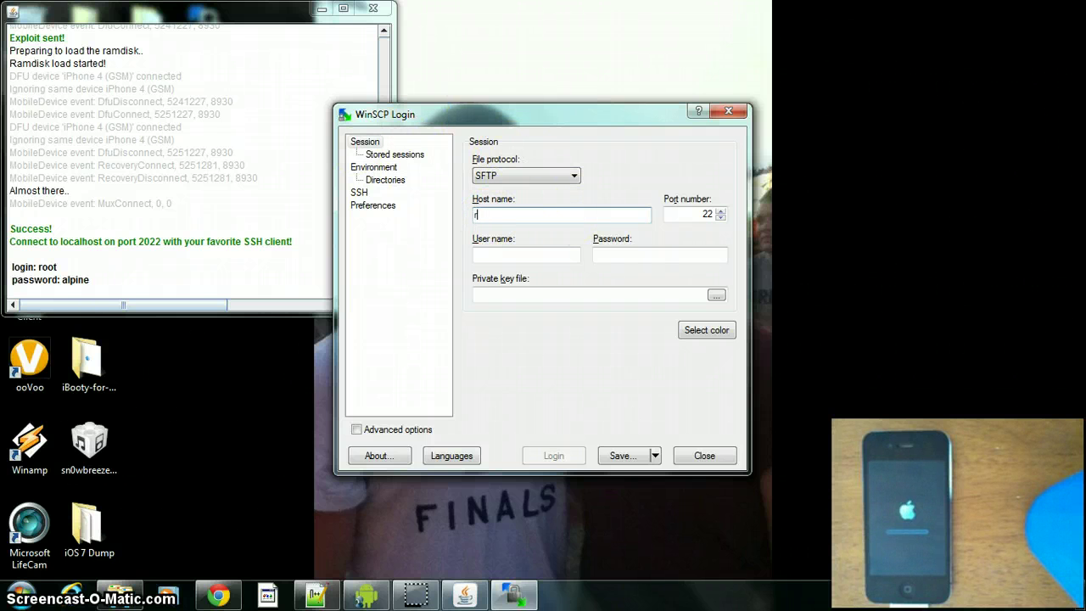
{"action": "type", "text": "oot"}
{"action": "key", "text": "BackSpace"}
{"action": "key", "text": "BackSpace"}
{"action": "key", "text": "BackSpace"}
{"action": "key", "text": "BackSpace"}
{"action": "type", "text": "localhost"}
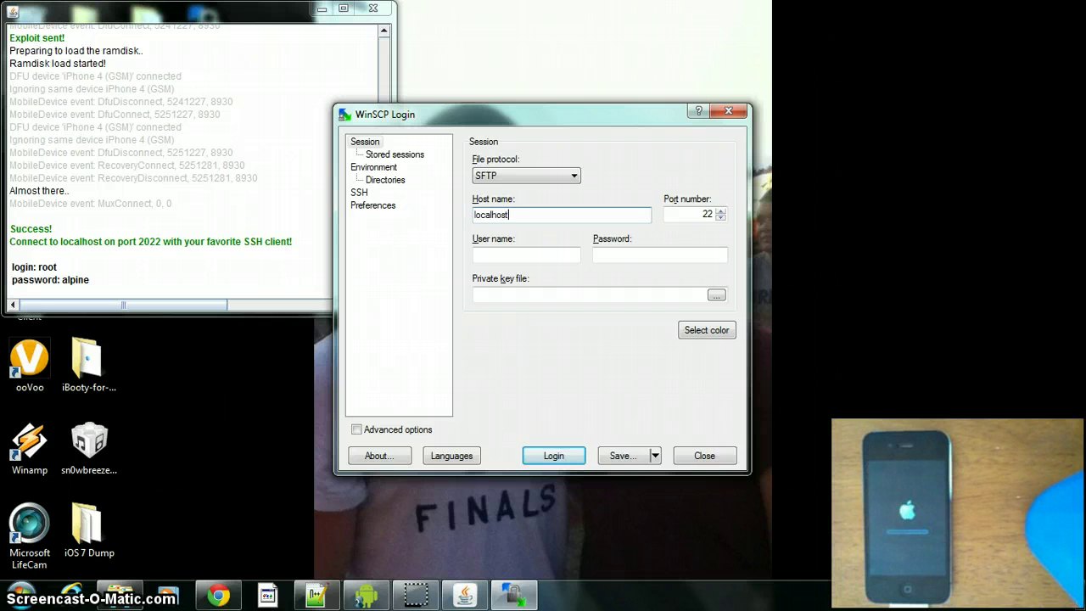
Step: Enter root as the user name, fill in the account password and port number, and log in to the session
{"action": "left_click", "coordinate": [552, 254]}
{"action": "type", "text": "root"}
{"action": "left_click", "coordinate": [658, 258]}
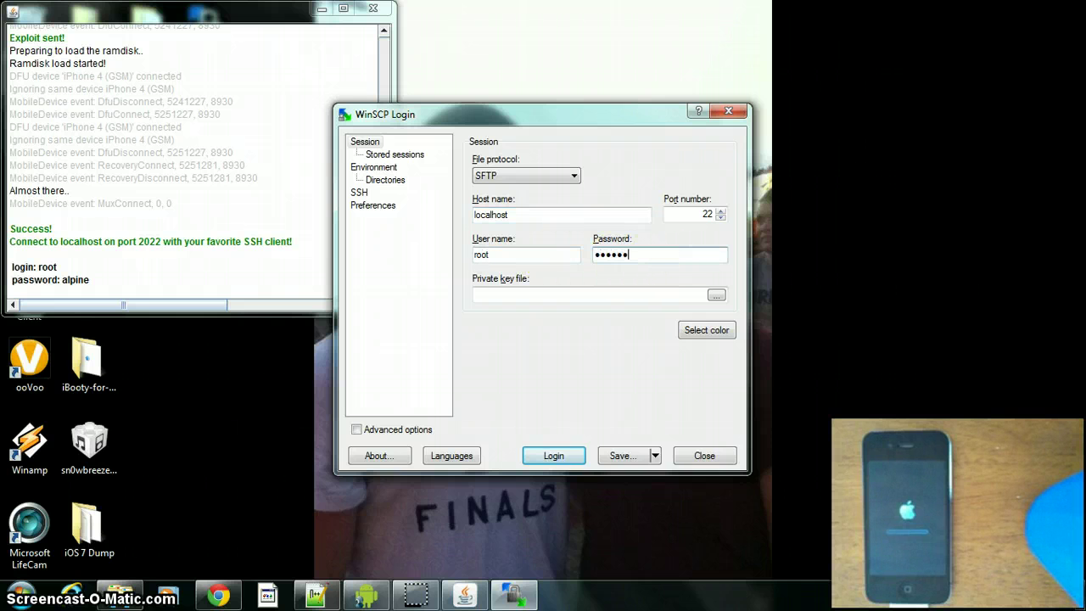
{"action": "left_click", "coordinate": [677, 219]}
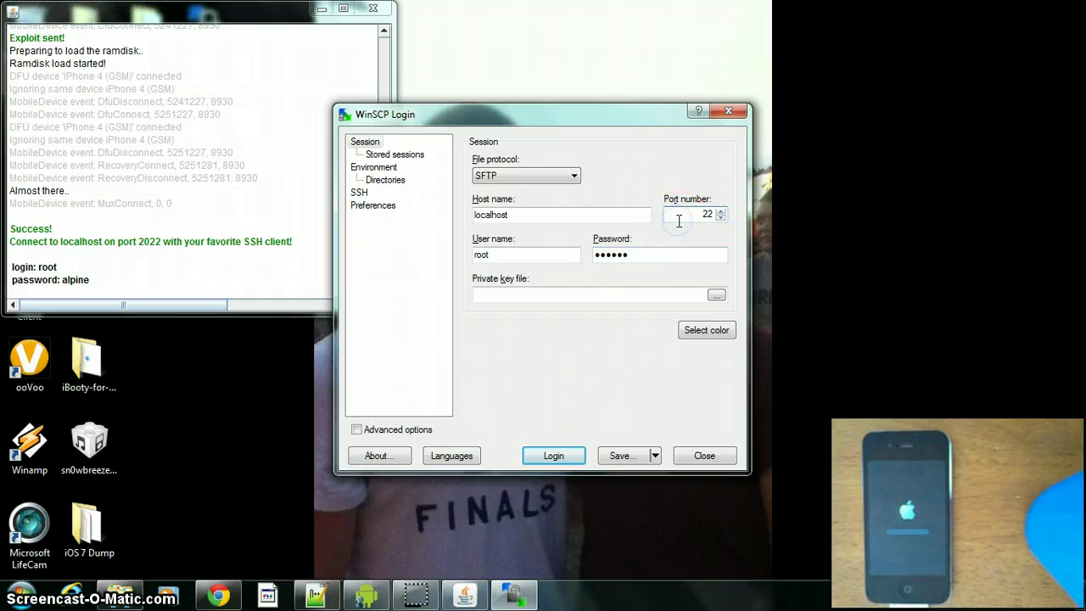
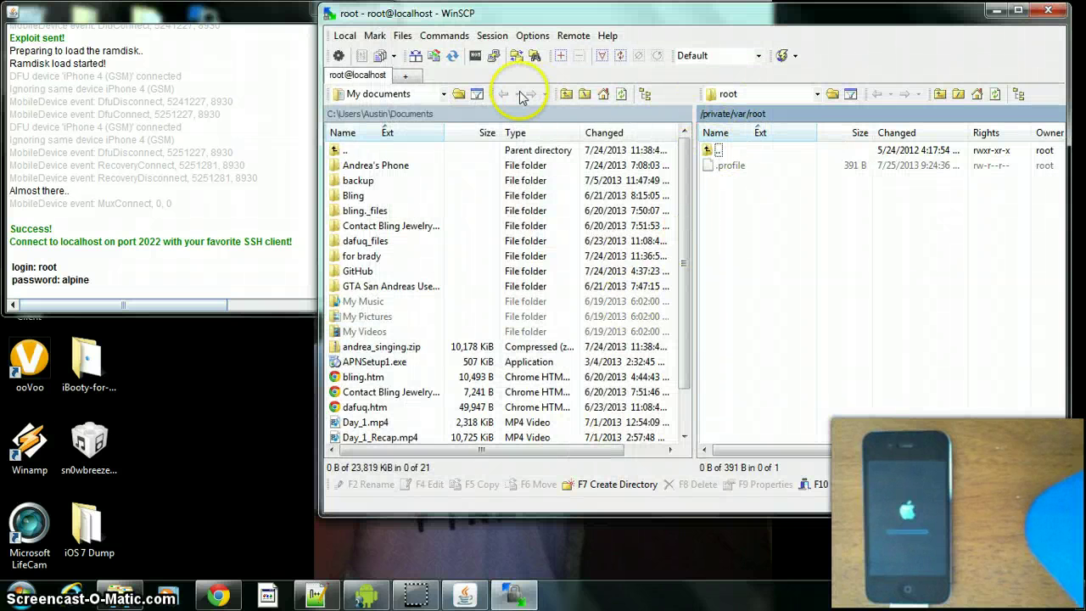
Step: Run mount.sh in a separate shell console on the device and close the console
{"action": "left_click", "coordinate": [472, 61]}
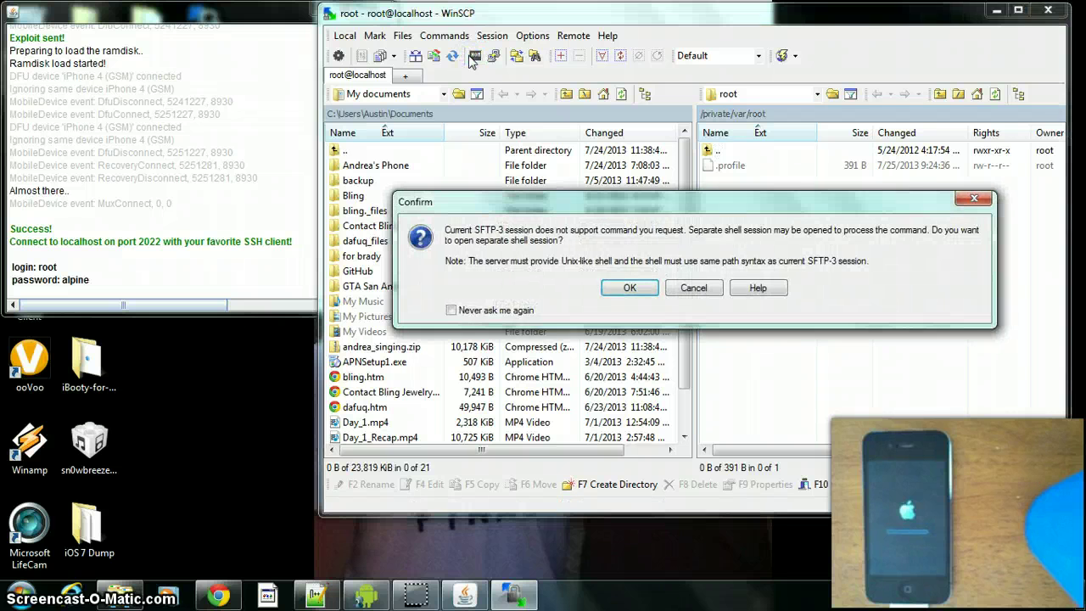
{"action": "left_click", "coordinate": [628, 289]}
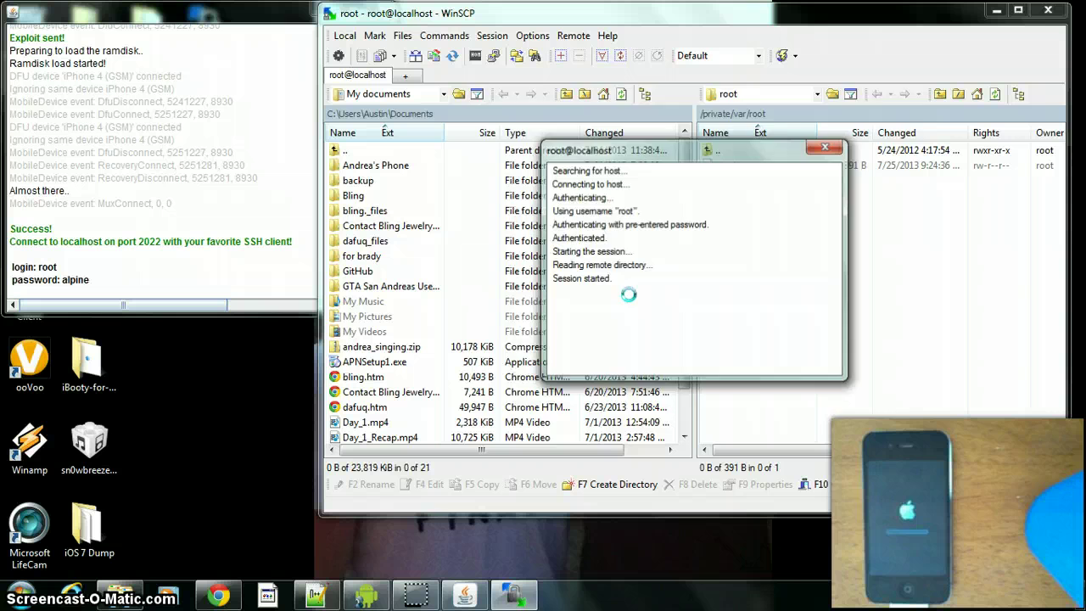
{"action": "type", "text": "mount"}
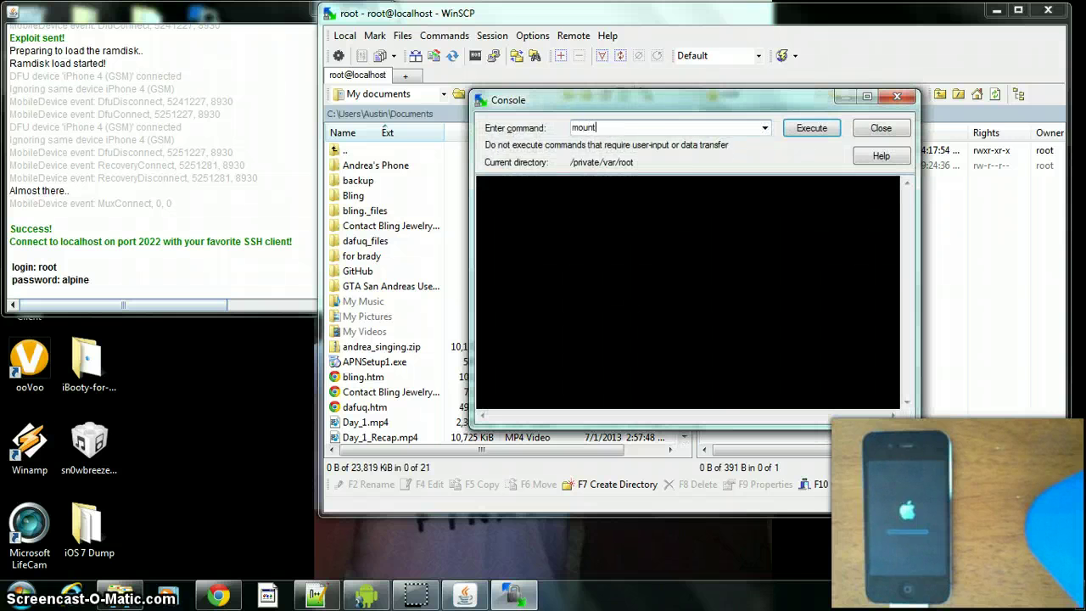
{"action": "type", "text": ".sh"}
{"action": "key", "text": "Return"}
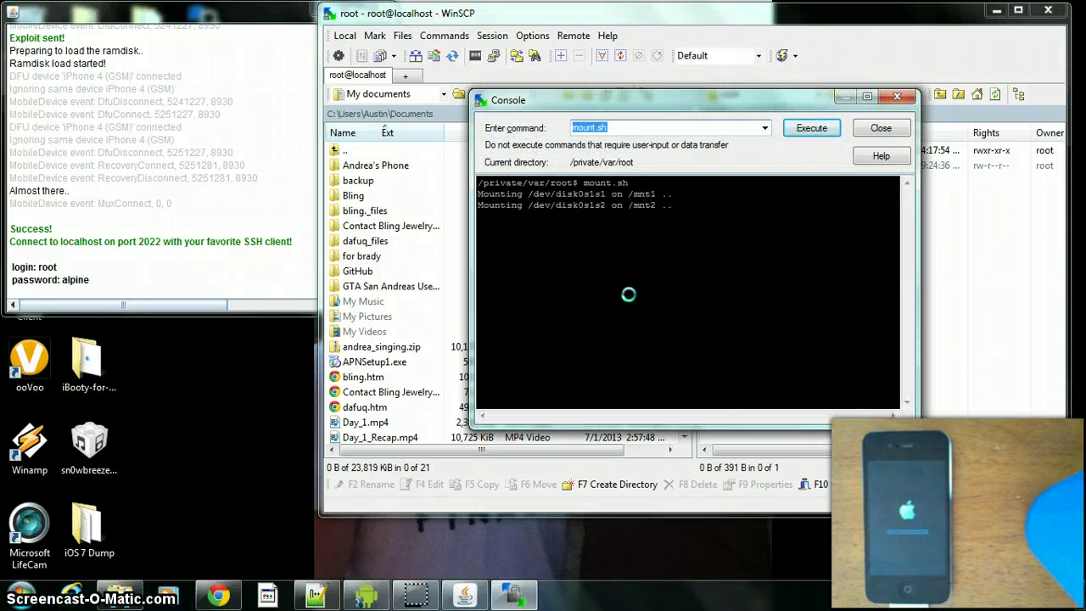
{"action": "left_click", "coordinate": [879, 129]}
Step: Go up to the remote root directory and open the /mnt1/Applications folder
{"action": "double_click", "coordinate": [721, 153]}
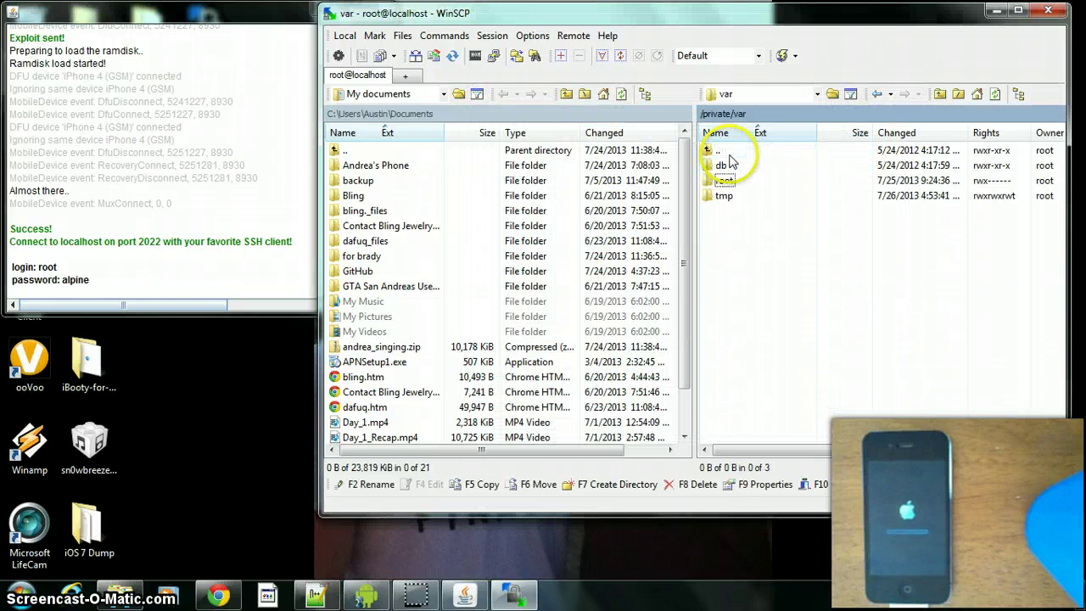
{"action": "double_click", "coordinate": [720, 152]}
{"action": "double_click", "coordinate": [718, 153]}
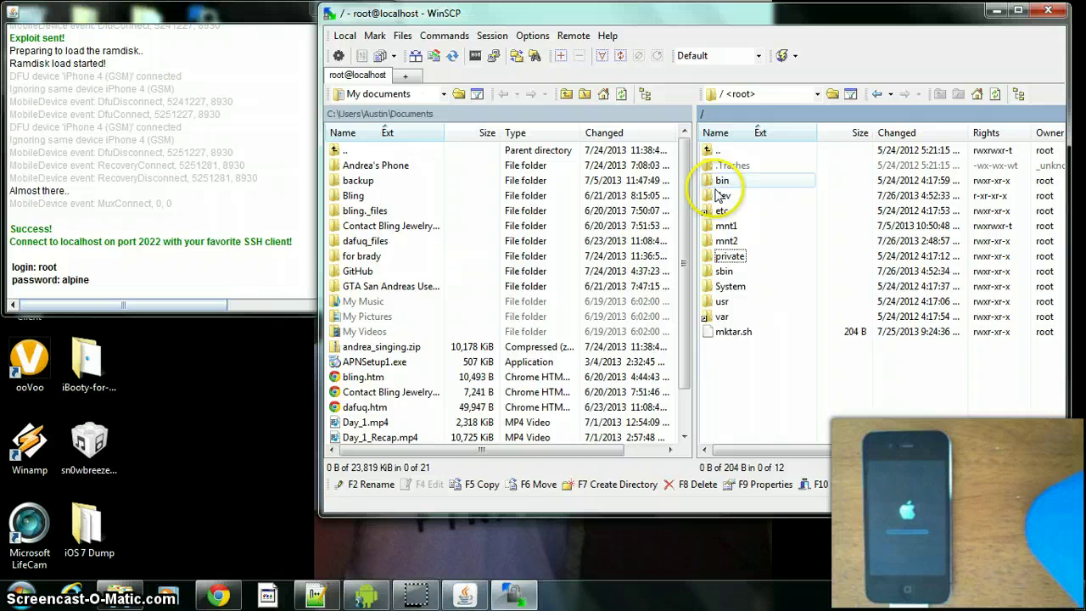
{"action": "double_click", "coordinate": [725, 226]}
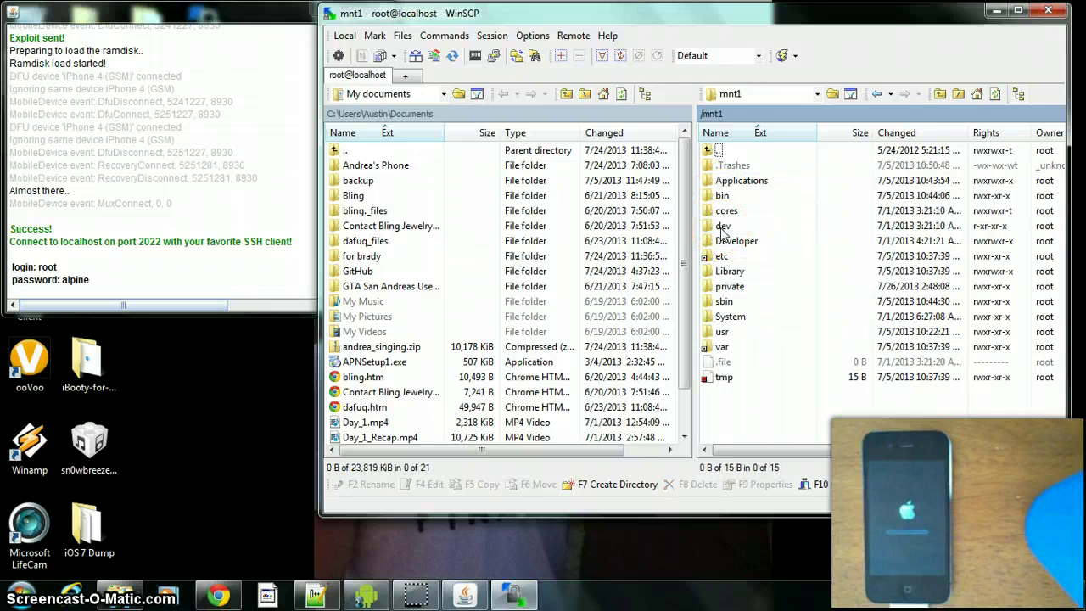
{"action": "double_click", "coordinate": [743, 181]}
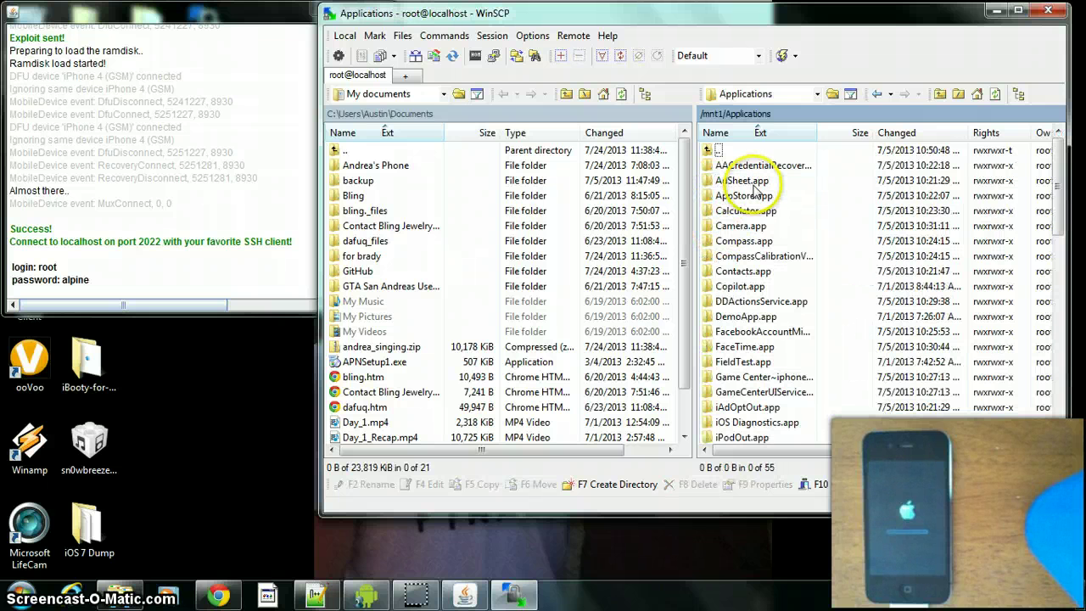
Step: Delete Setup.app from the remote /mnt1/Applications folder and confirm the deletion
{"action": "left_click_drag", "start_coordinate": [1058, 203], "coordinate": [1059, 409]}
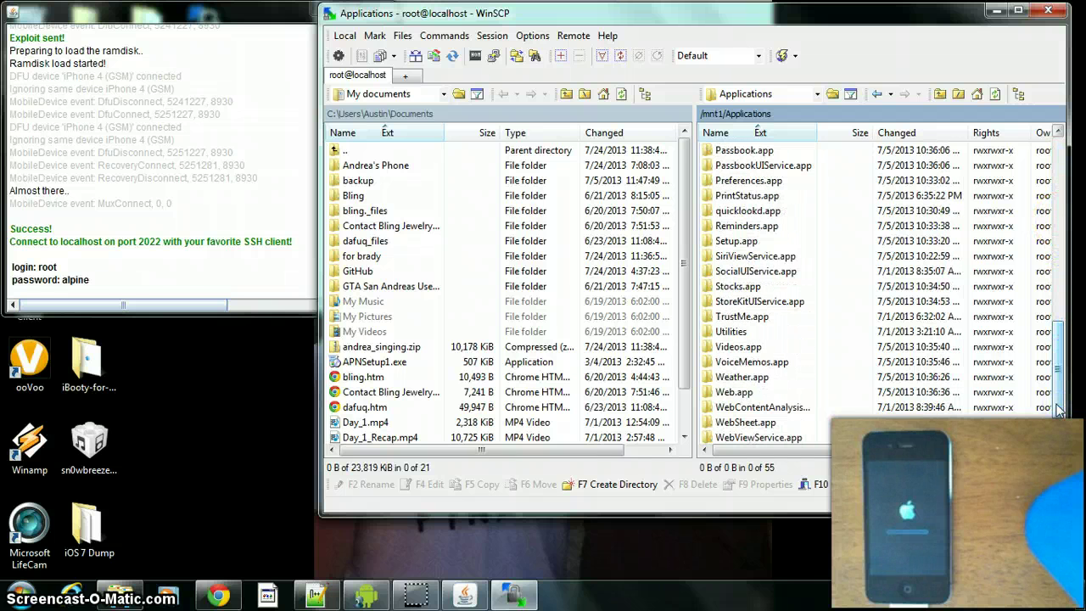
{"action": "left_click", "coordinate": [758, 242]}
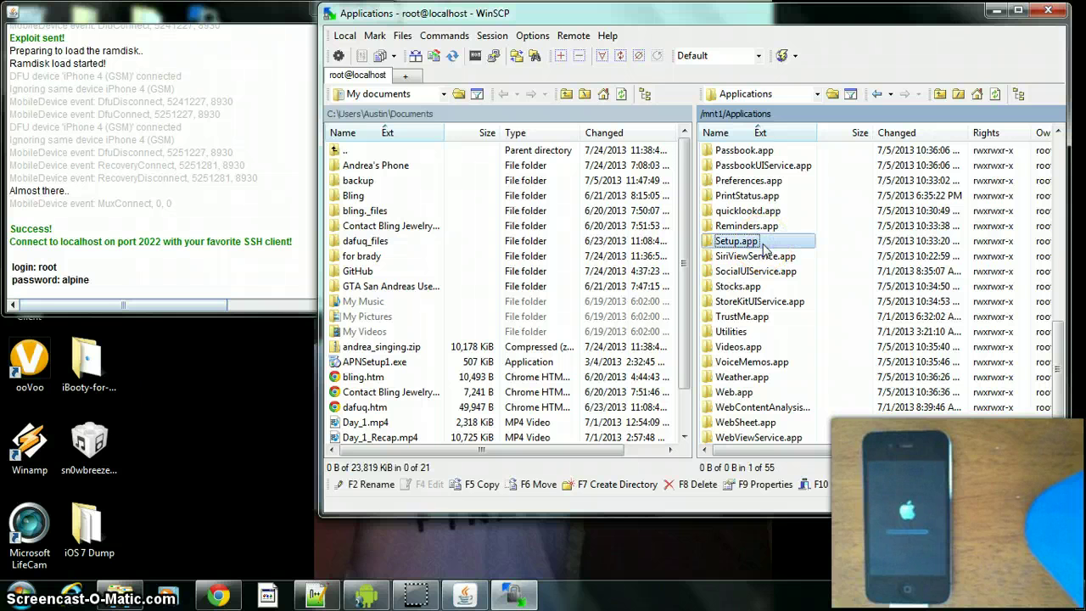
{"action": "right_click", "coordinate": [764, 243]}
{"action": "left_click", "coordinate": [797, 356]}
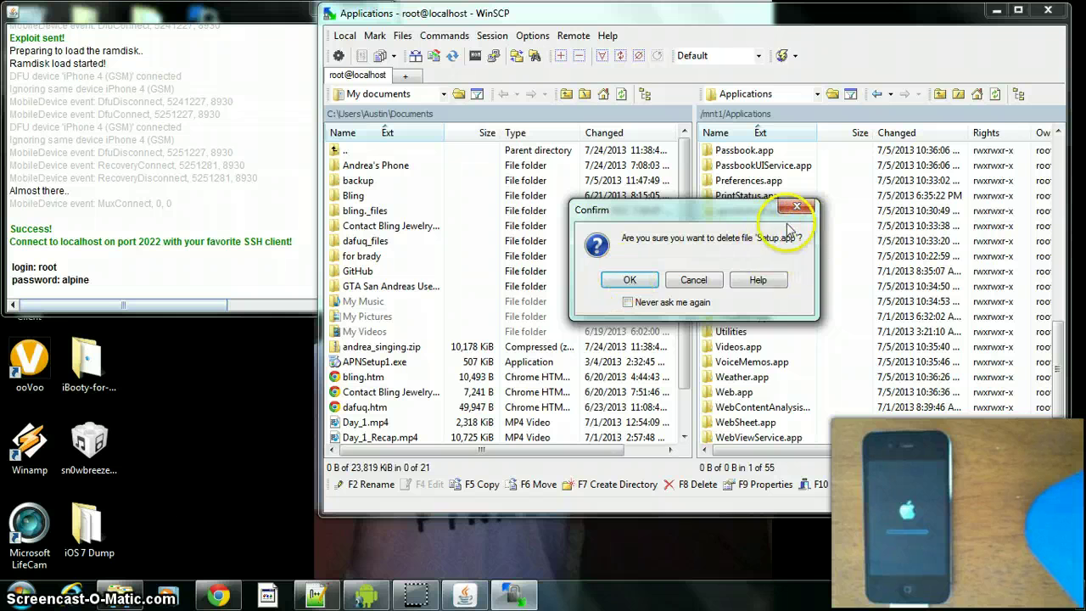
{"action": "left_click", "coordinate": [629, 280]}
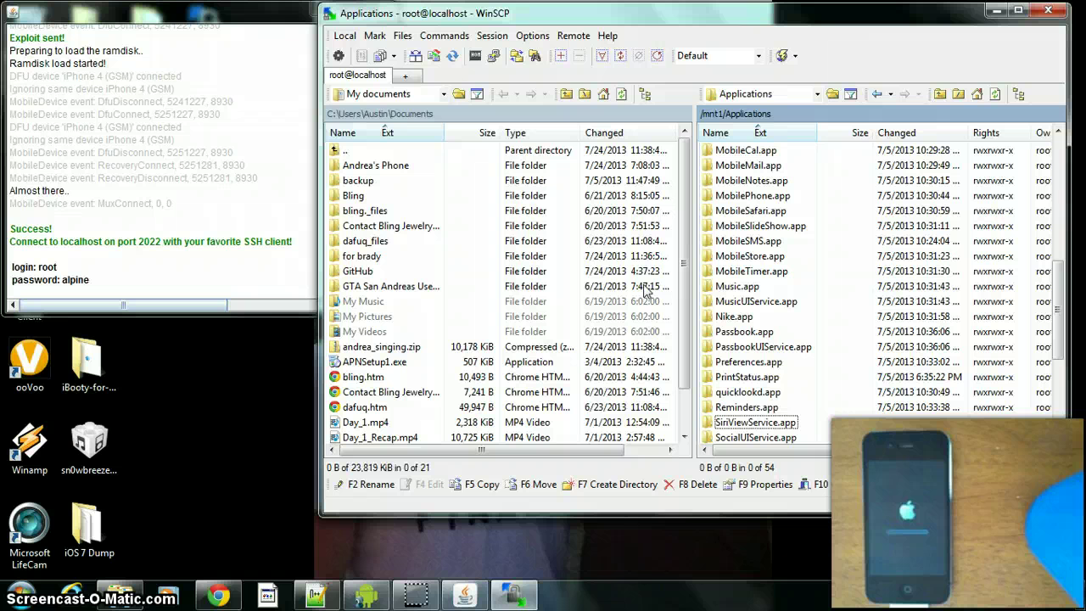
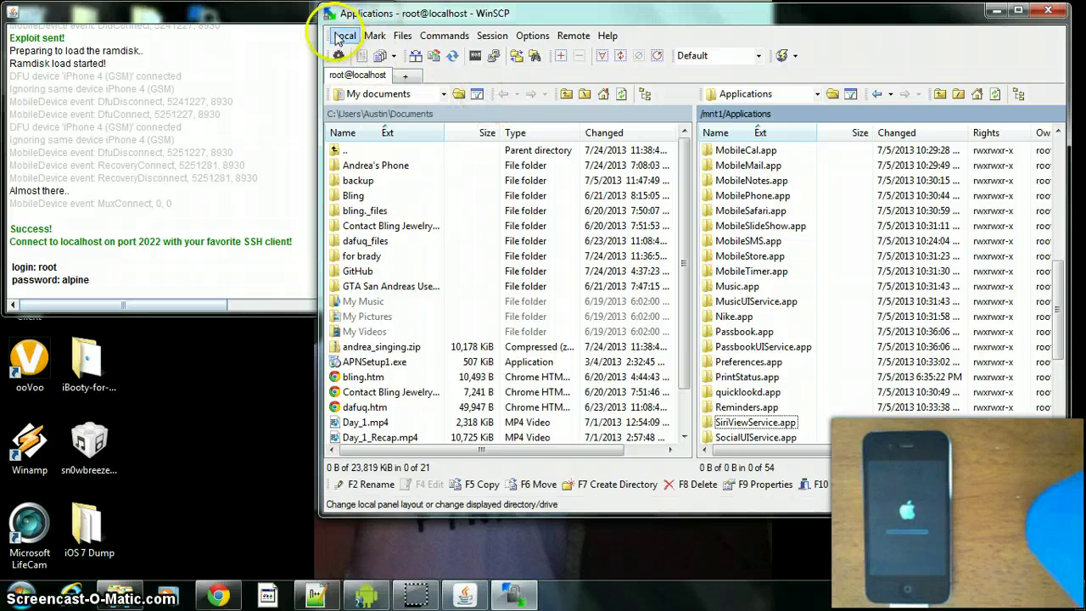
Step: Terminate the root@localhost session and quit WinSCP
{"action": "left_click", "coordinate": [344, 40]}
{"action": "left_click", "coordinate": [344, 38]}
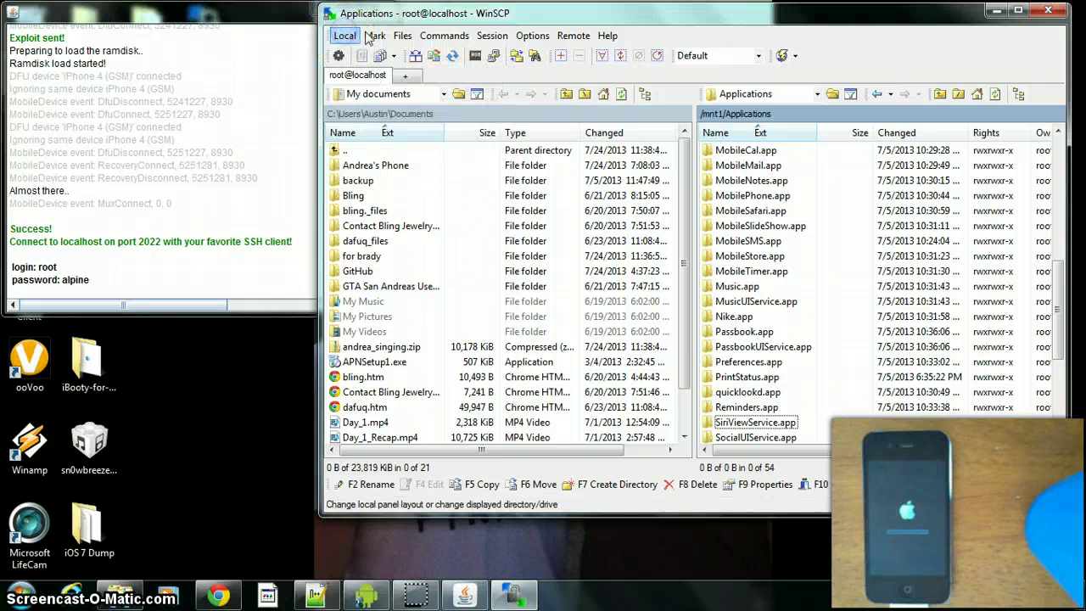
{"action": "left_click", "coordinate": [841, 483]}
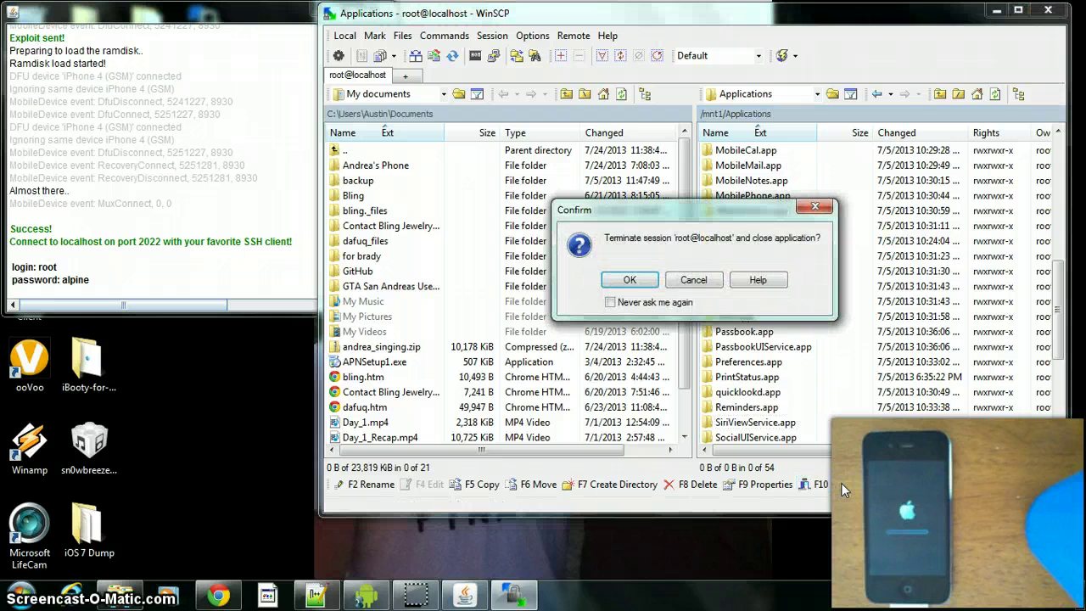
{"action": "left_click", "coordinate": [630, 280]}
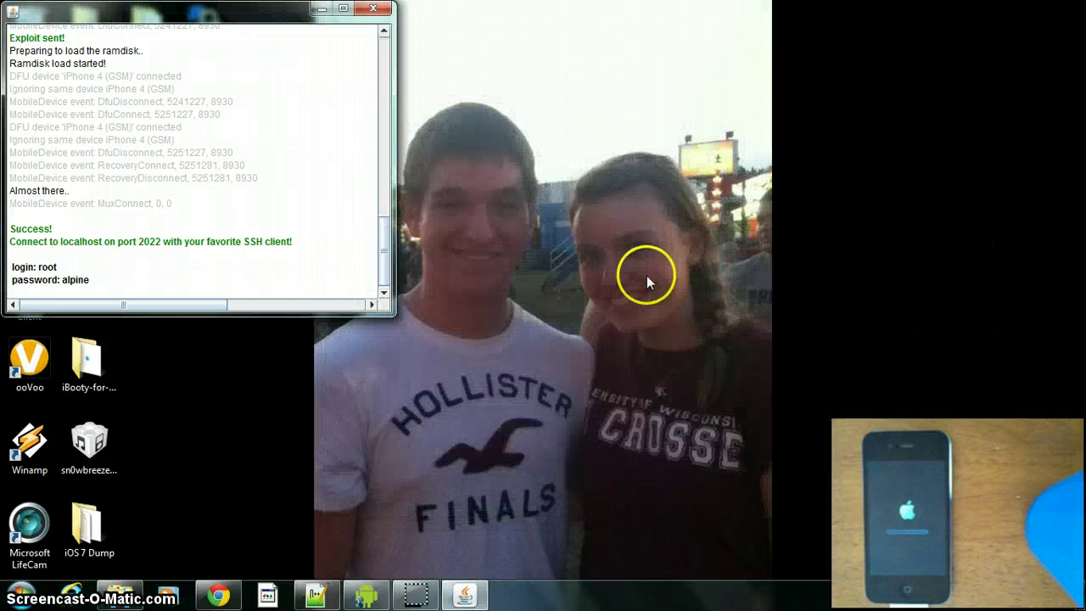
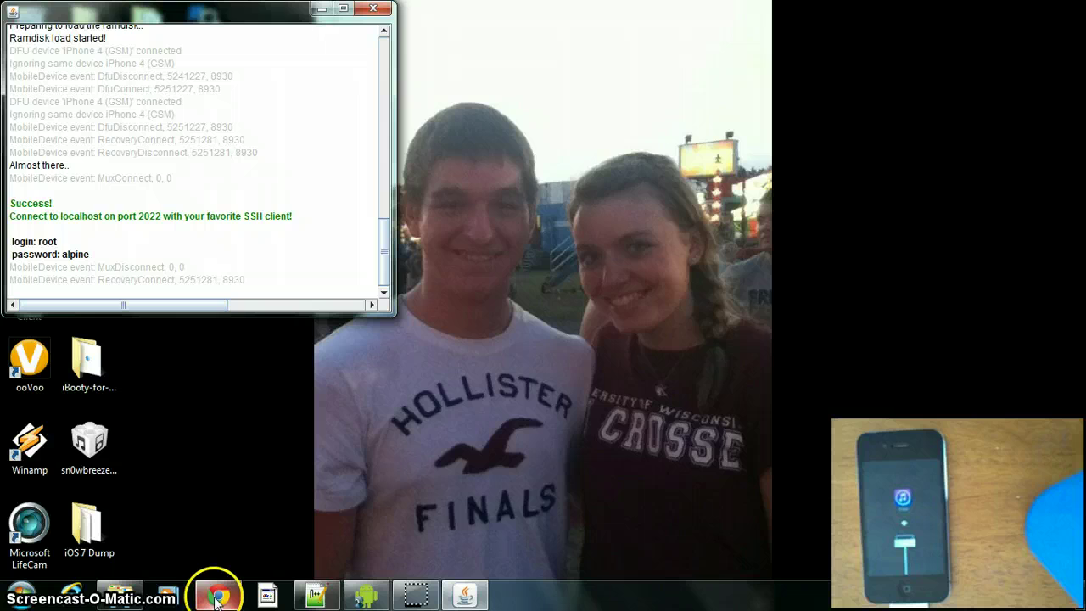
Step: Run tinyumbrella-6.14.00.exe from the Downloads folder and minimize the folder window
{"action": "left_click", "coordinate": [125, 594]}
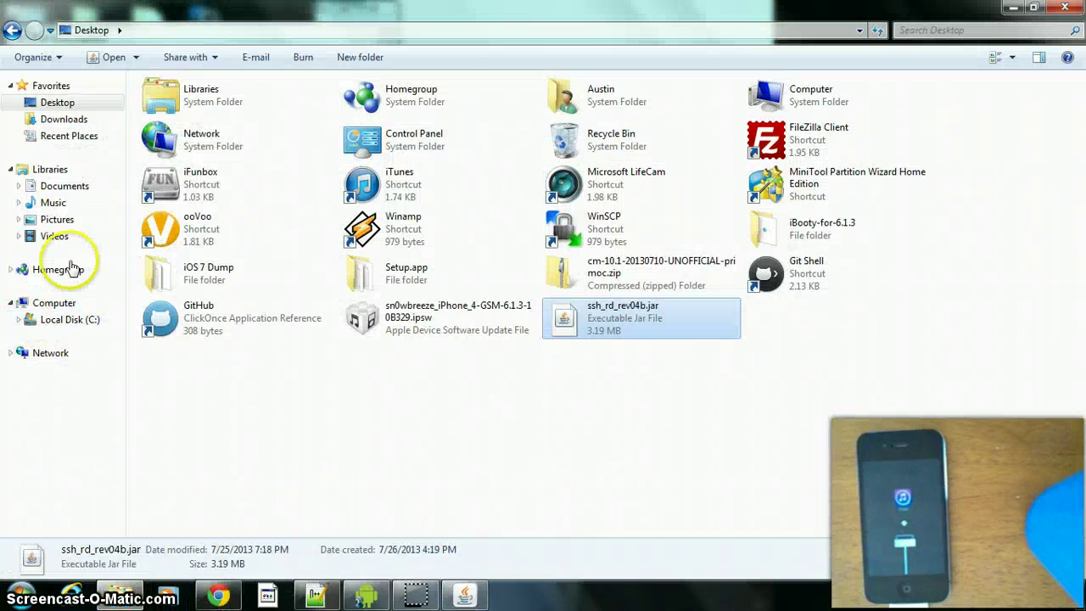
{"action": "left_click", "coordinate": [75, 119]}
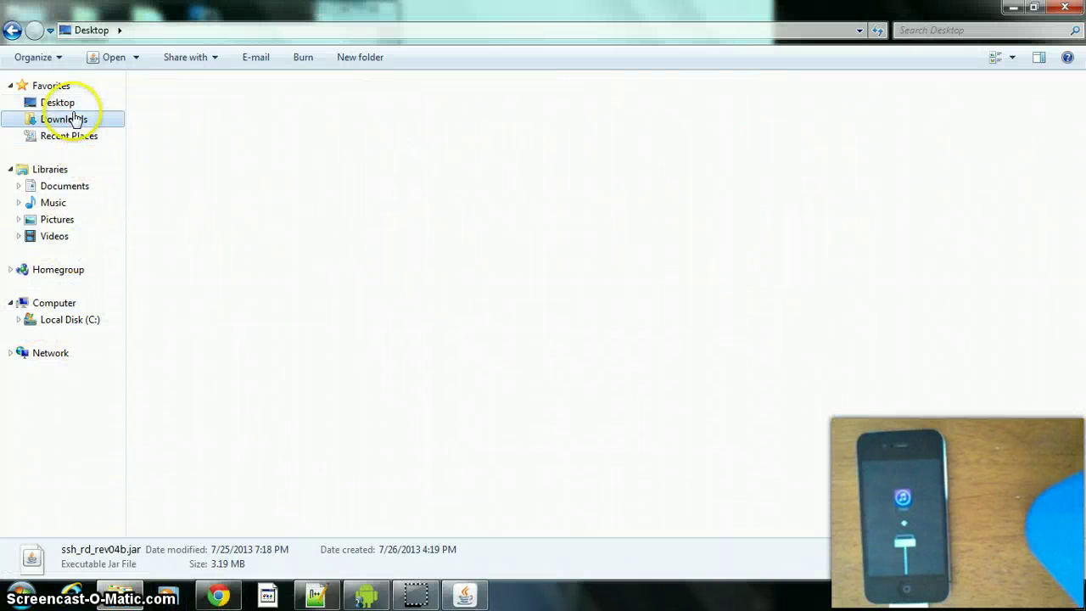
{"action": "left_click", "coordinate": [1075, 280]}
{"action": "left_click_drag", "start_coordinate": [1077, 238], "coordinate": [1077, 488]}
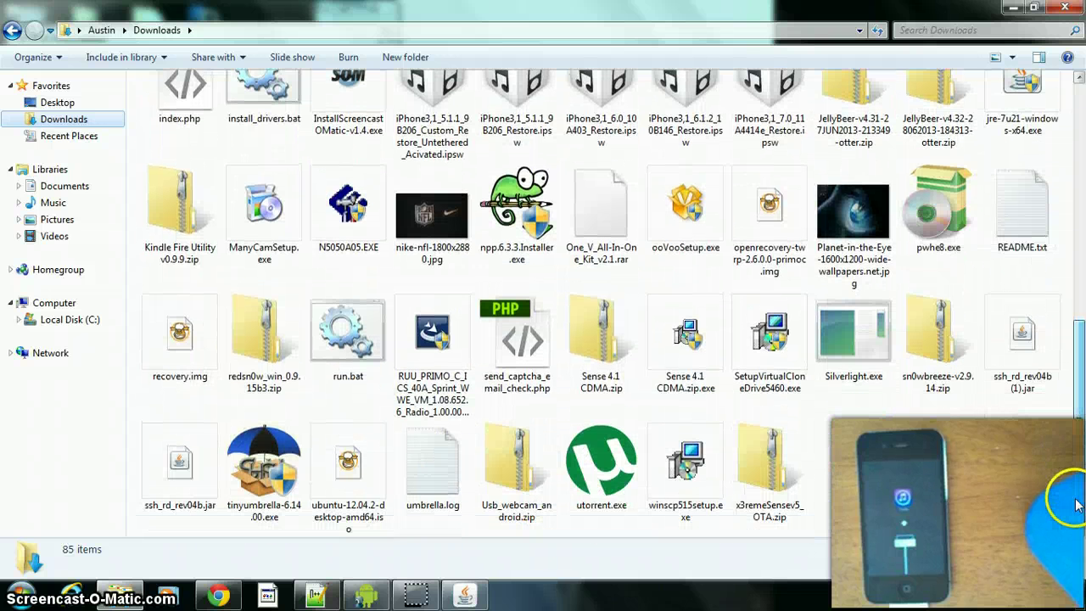
{"action": "left_click", "coordinate": [287, 497]}
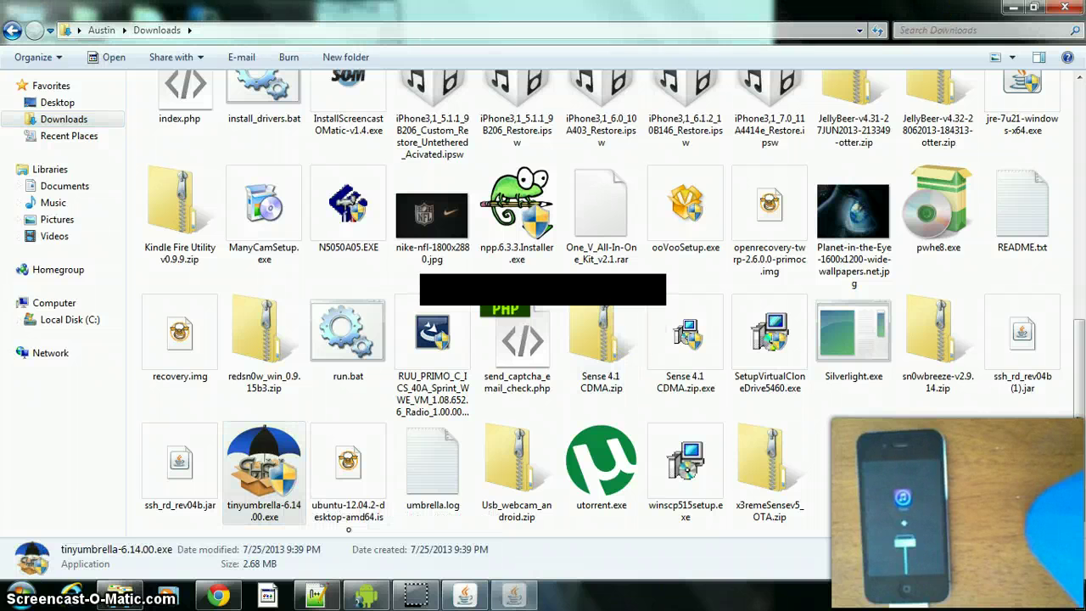
{"action": "left_click", "coordinate": [1012, 9]}
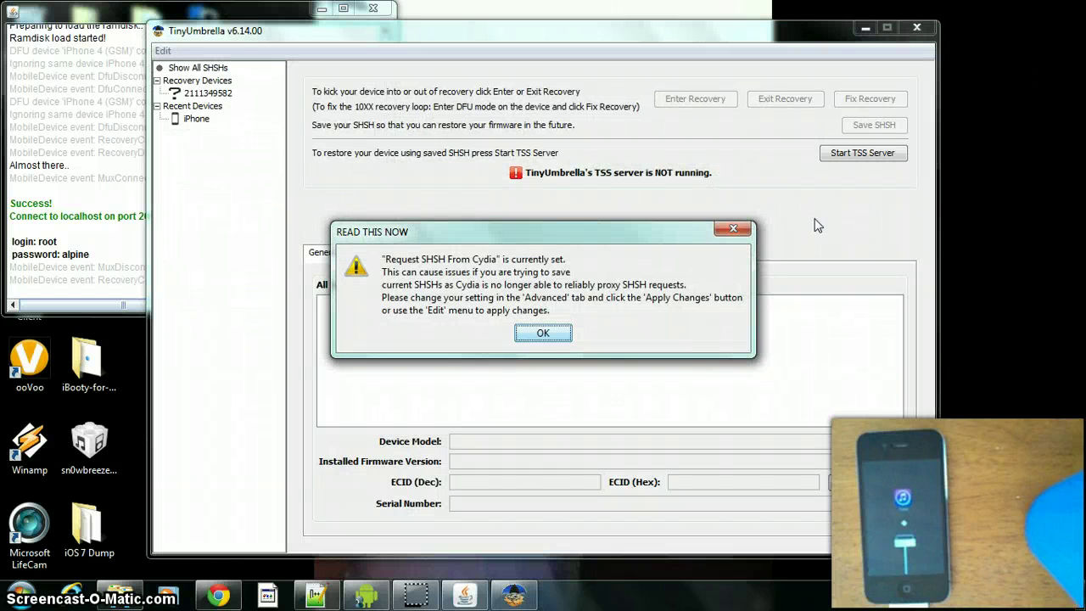
Step: Dismiss the SHSH warning, take the connected recovery device out of recovery mode and close TinyUmbrella
{"action": "key", "text": "Return"}
{"action": "key", "text": "Return"}
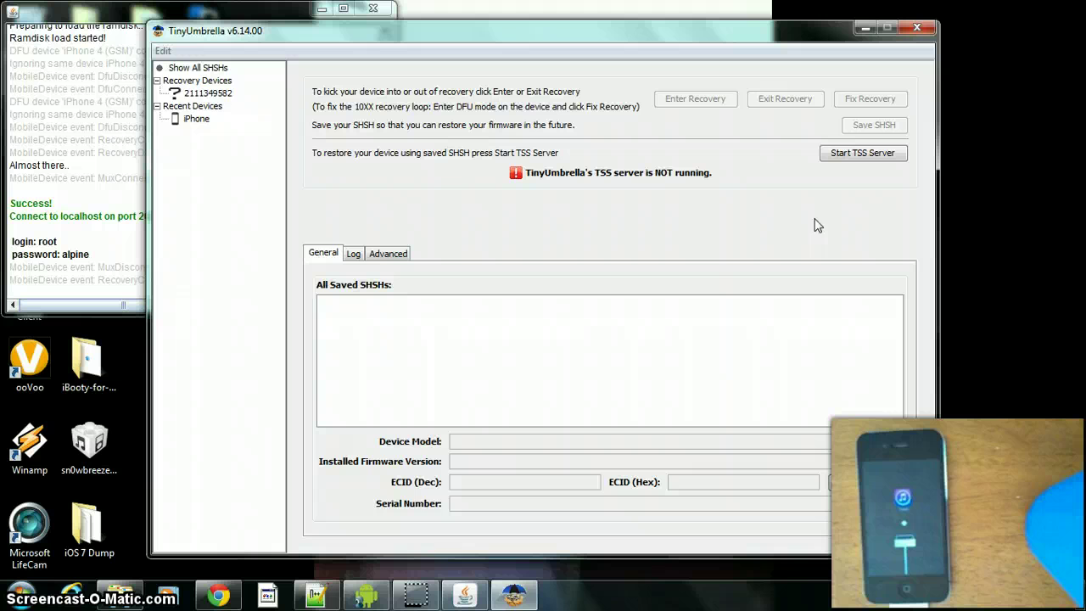
{"action": "left_click", "coordinate": [208, 93]}
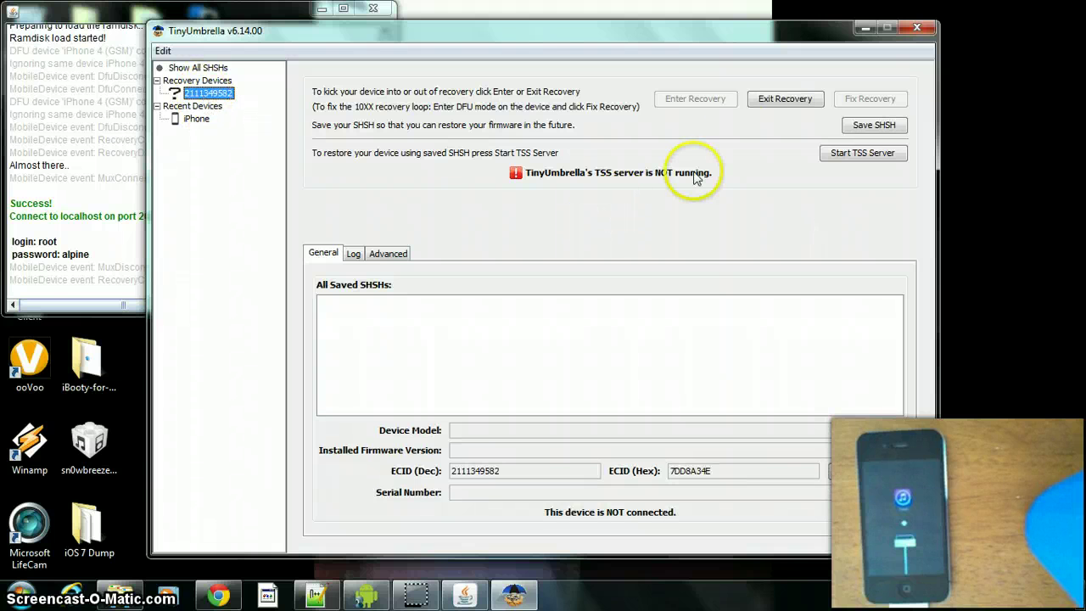
{"action": "left_click", "coordinate": [773, 104]}
{"action": "left_click", "coordinate": [914, 30]}
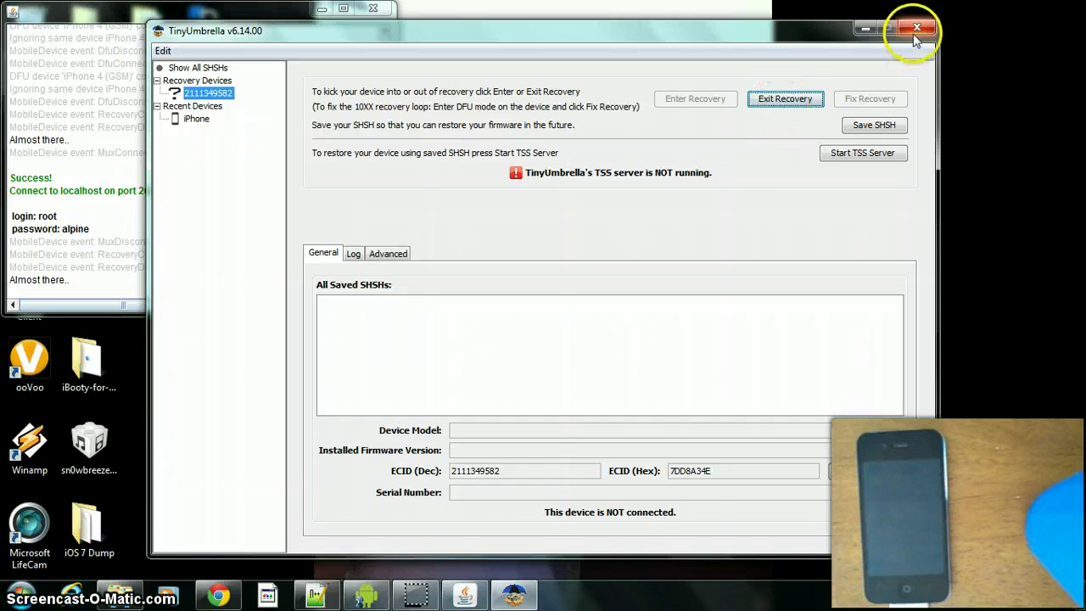